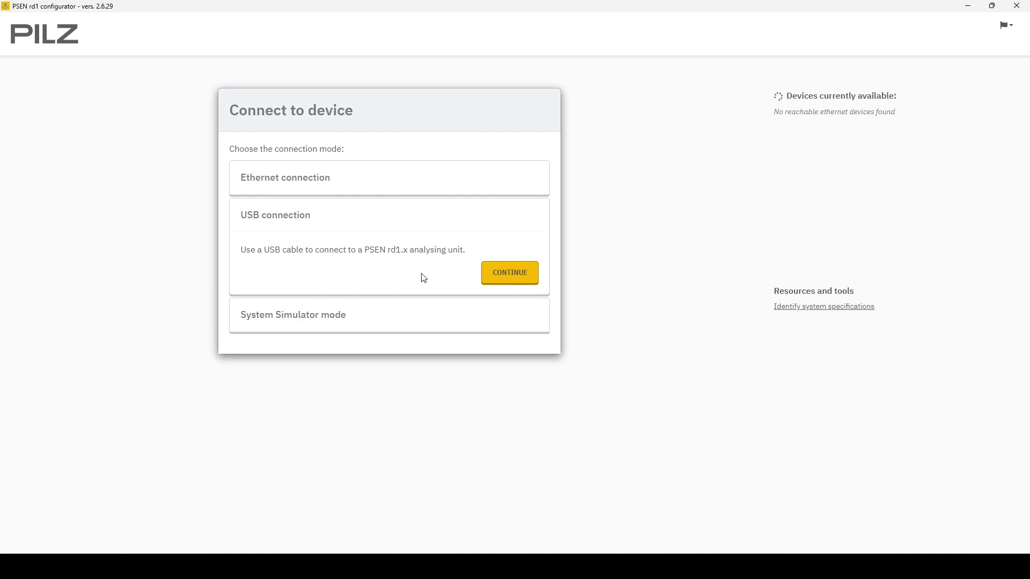
Start a System Simulator session from the latest used profile and continue past the simulator notice.
{"action": "left_click", "coordinate": [412, 322]}
{"action": "left_click", "coordinate": [494, 317]}
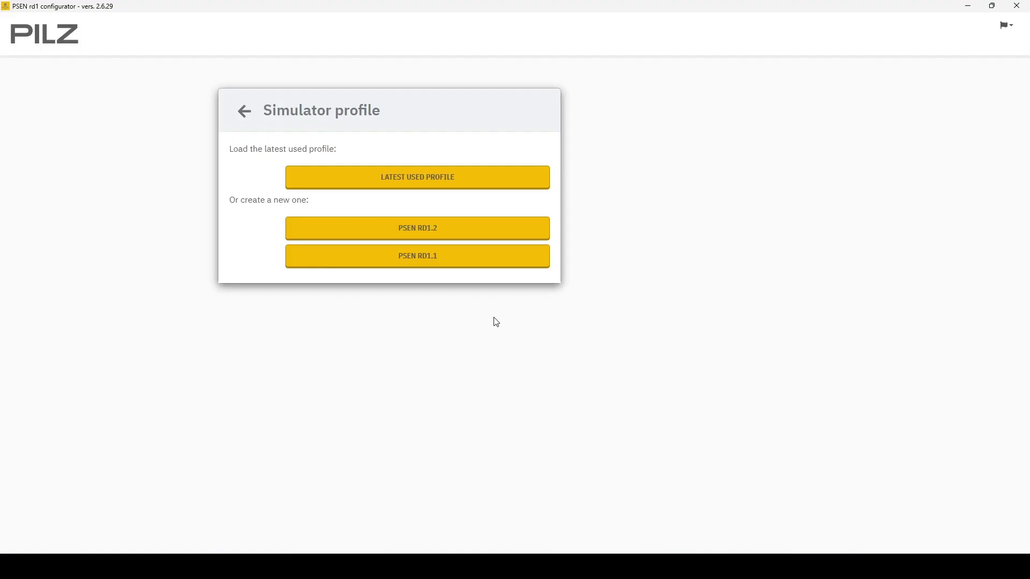
{"action": "left_click", "coordinate": [438, 182]}
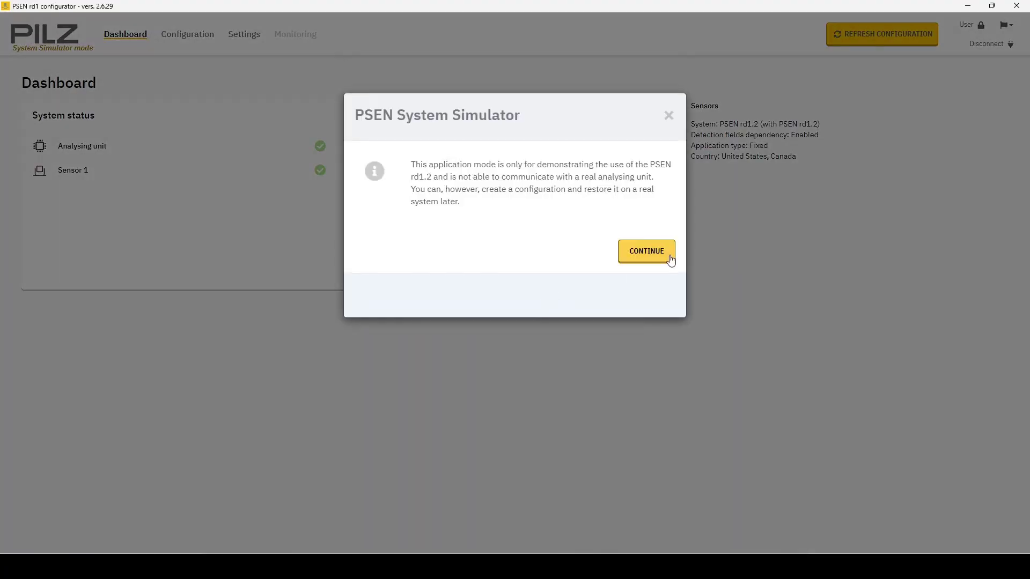
{"action": "left_click", "coordinate": [668, 253]}
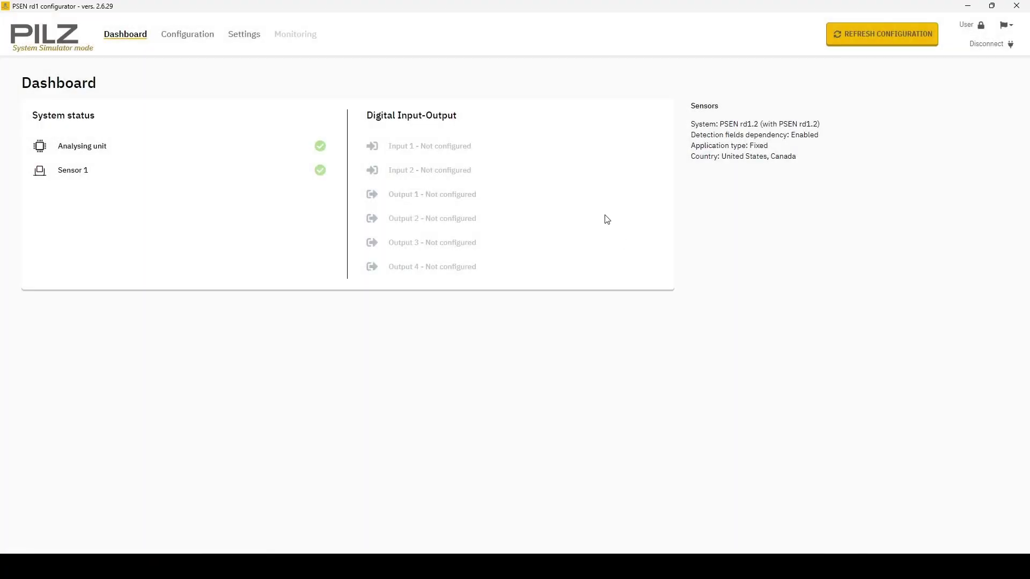
Log in to the admin area using the admin password.
{"action": "left_click", "coordinate": [971, 34]}
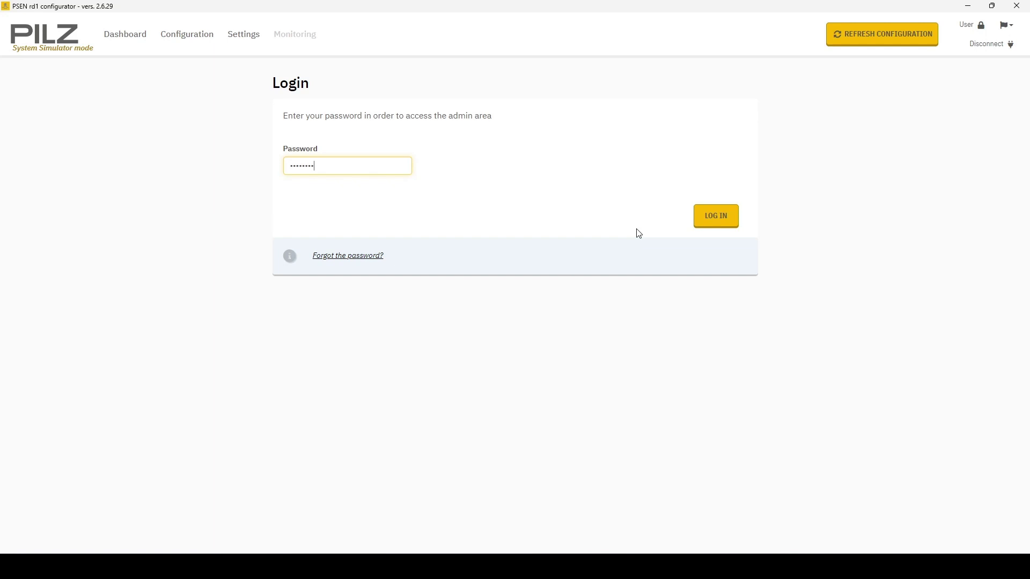
{"action": "left_click", "coordinate": [707, 220]}
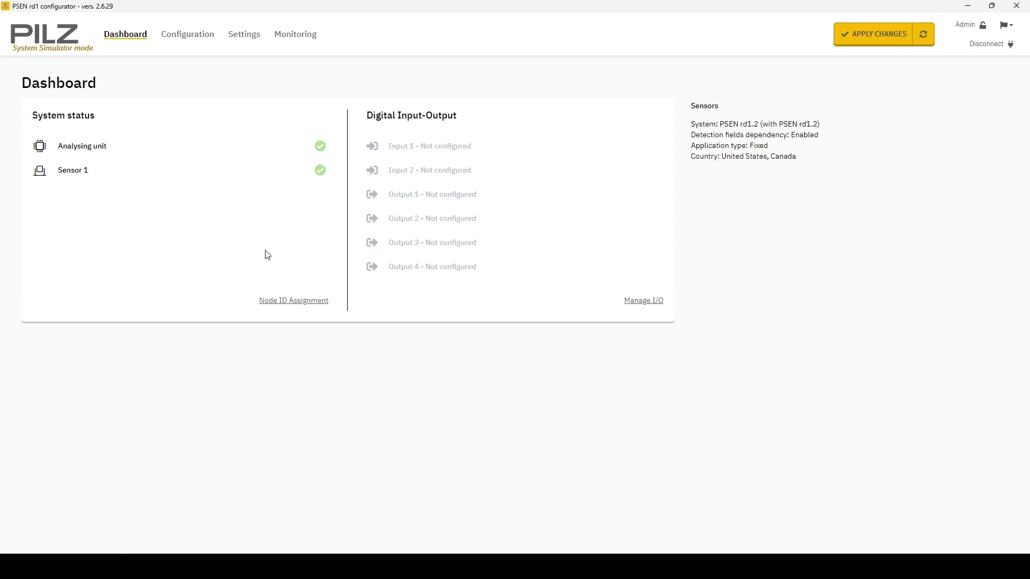
Check that sensor 1 has node ID 1 in Node ID Assignment, then return to the Dashboard.
{"action": "left_click", "coordinate": [293, 301]}
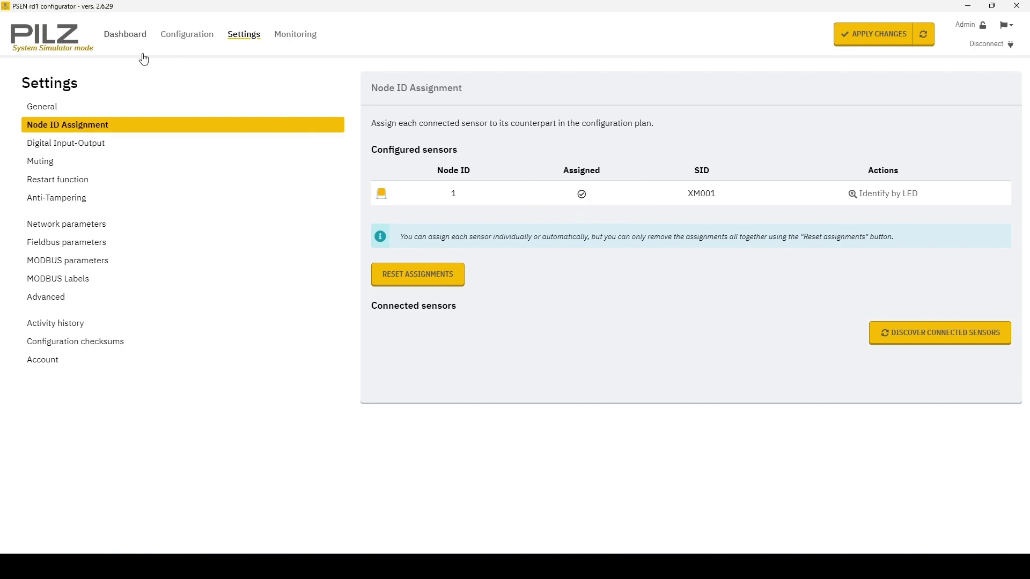
{"action": "left_click", "coordinate": [129, 35]}
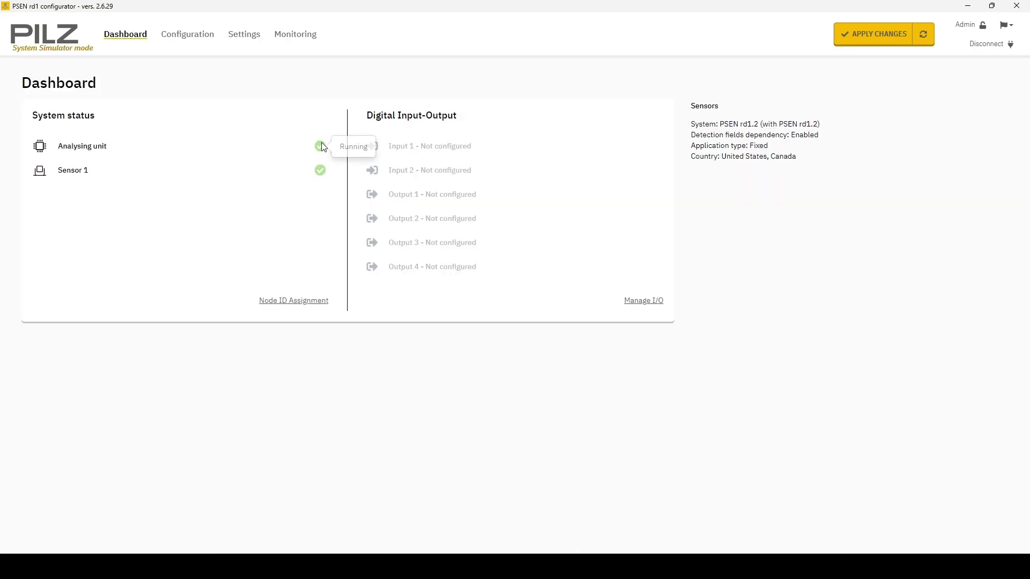
{"action": "mouse_move", "coordinate": [320, 175]}
On the Configuration whiteboard, measure a 984 mm distance with the ruler, then clear it.
{"action": "left_click", "coordinate": [196, 36]}
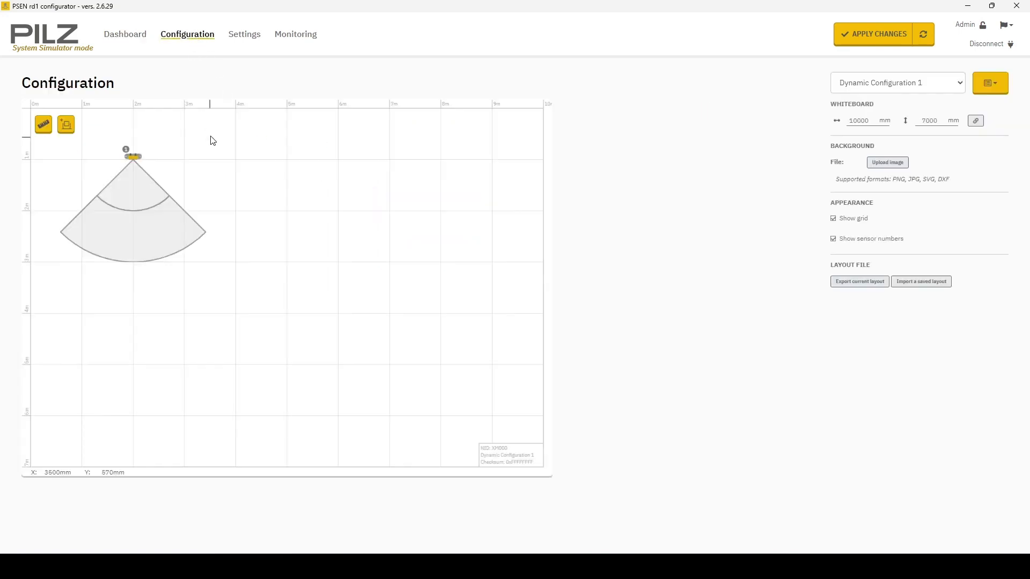
{"action": "left_click", "coordinate": [40, 125]}
{"action": "left_click_drag", "start_coordinate": [183, 159], "coordinate": [235, 159]}
{"action": "left_click", "coordinate": [38, 128]}
Add a sensor, delete it, then add two sensors for three in total.
{"action": "left_click", "coordinate": [65, 131]}
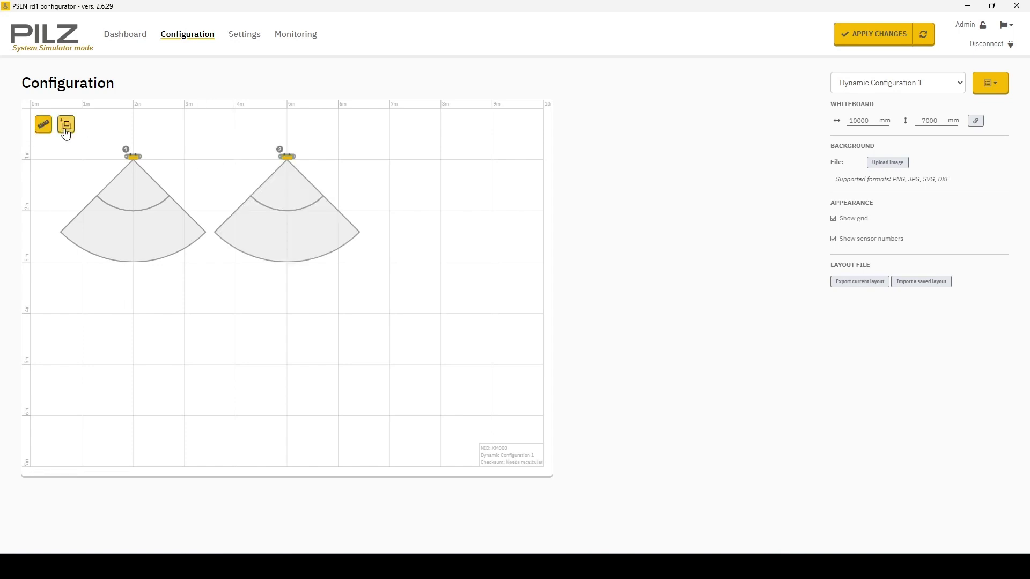
{"action": "left_click", "coordinate": [287, 157]}
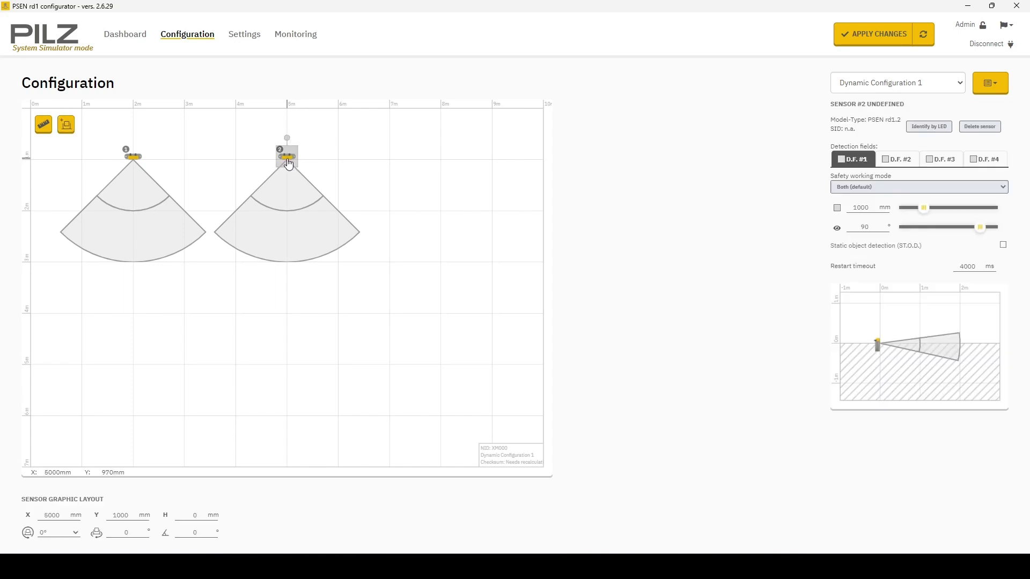
{"action": "left_click", "coordinate": [980, 126]}
{"action": "left_click", "coordinate": [131, 156]}
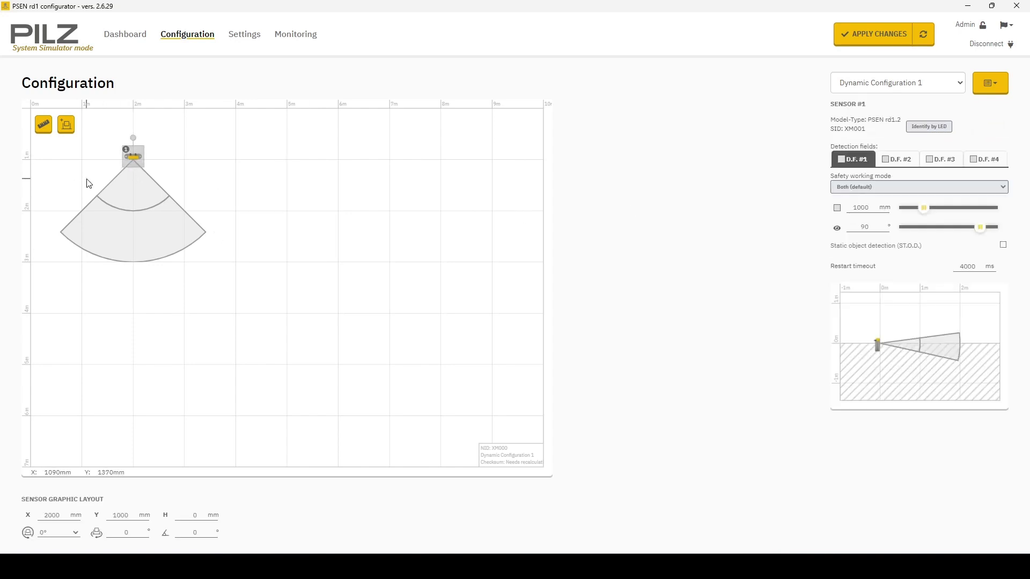
{"action": "left_click", "coordinate": [62, 127]}
{"action": "left_click", "coordinate": [62, 127]}
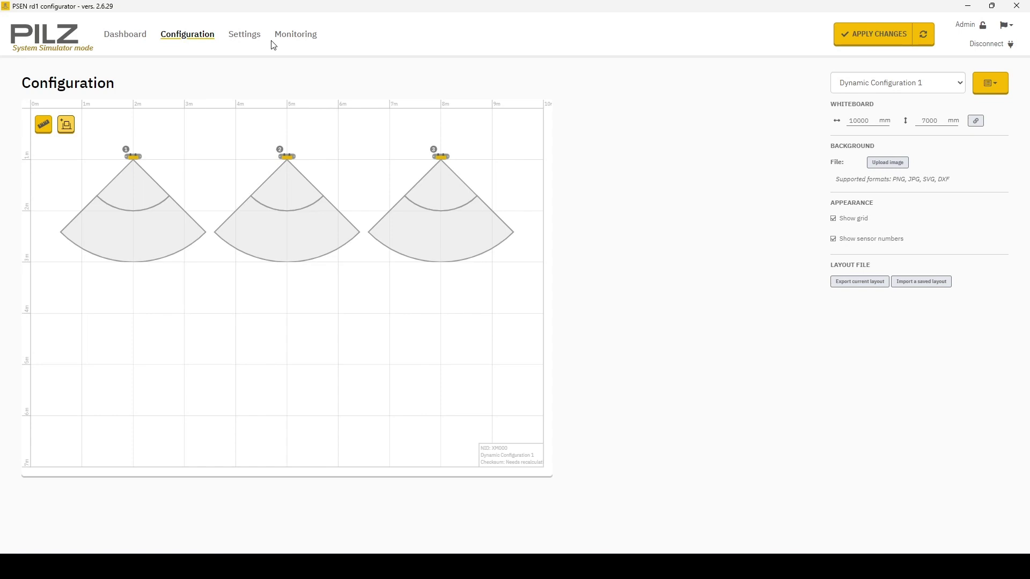
Shift sensor 2 slightly right to X 5030 mm.
{"action": "left_click", "coordinate": [281, 154]}
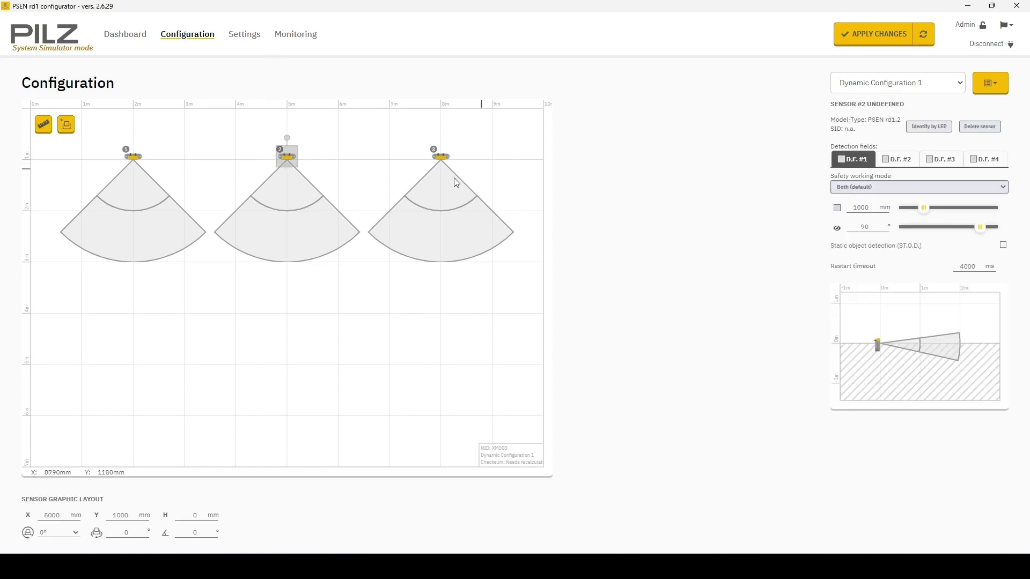
{"action": "left_click", "coordinate": [128, 157]}
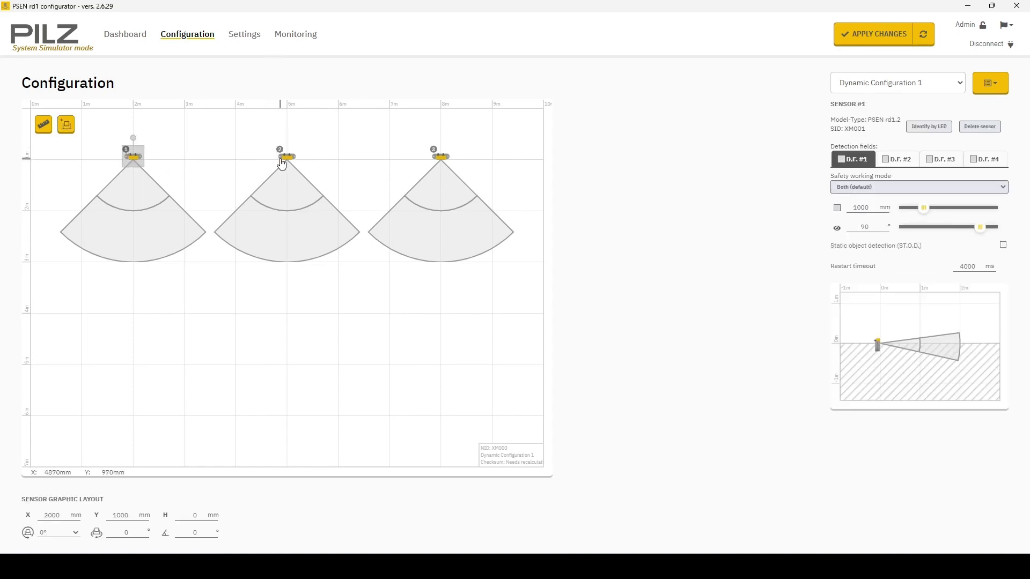
{"action": "left_click_drag", "start_coordinate": [278, 159], "coordinate": [281, 159]}
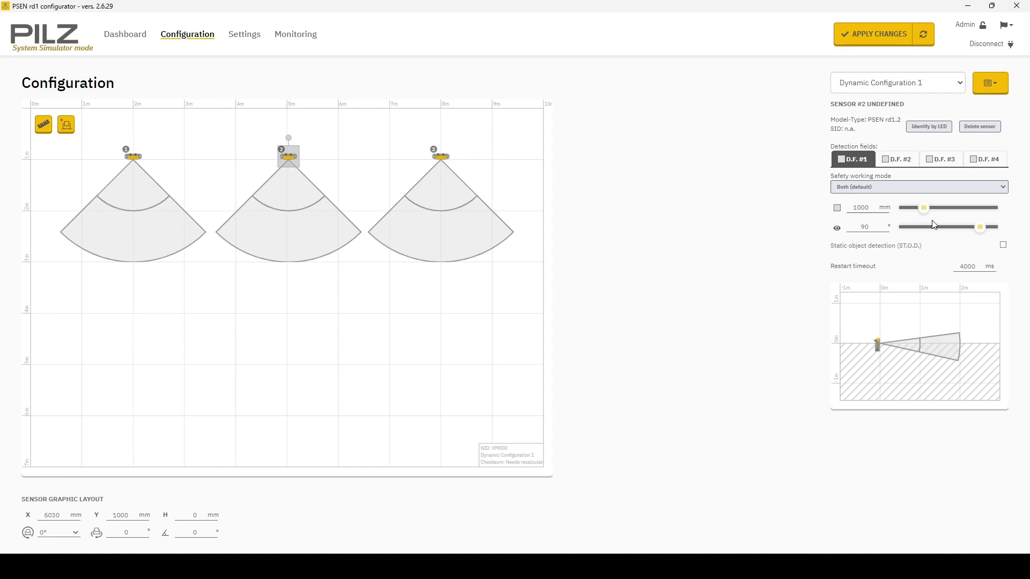
Set sensor 2's field 1 to 660 mm at 60° and field 3 to 1430 mm at 20°.
{"action": "left_click_drag", "start_coordinate": [923, 210], "coordinate": [918, 210]}
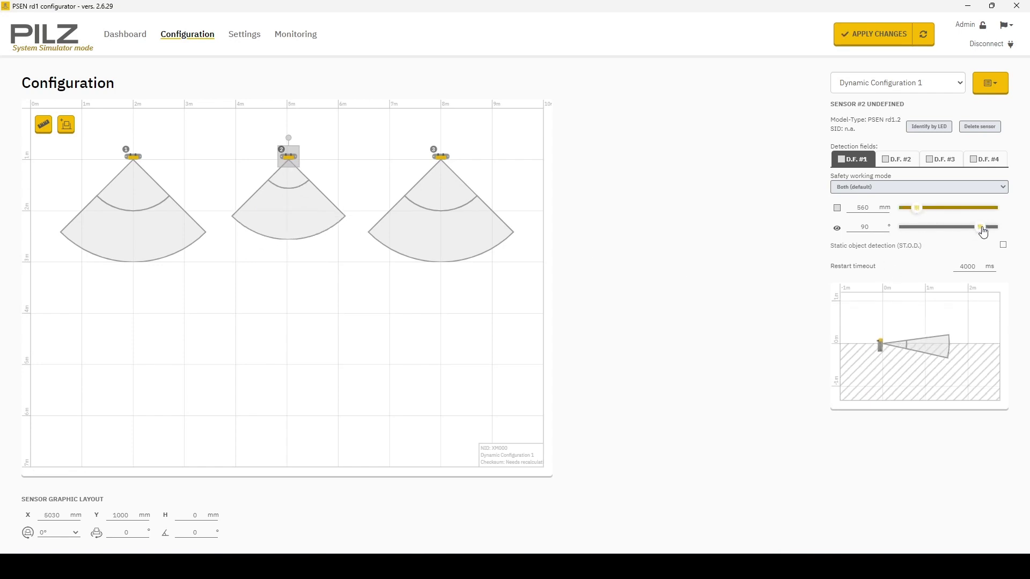
{"action": "left_click_drag", "start_coordinate": [980, 230], "coordinate": [944, 229]}
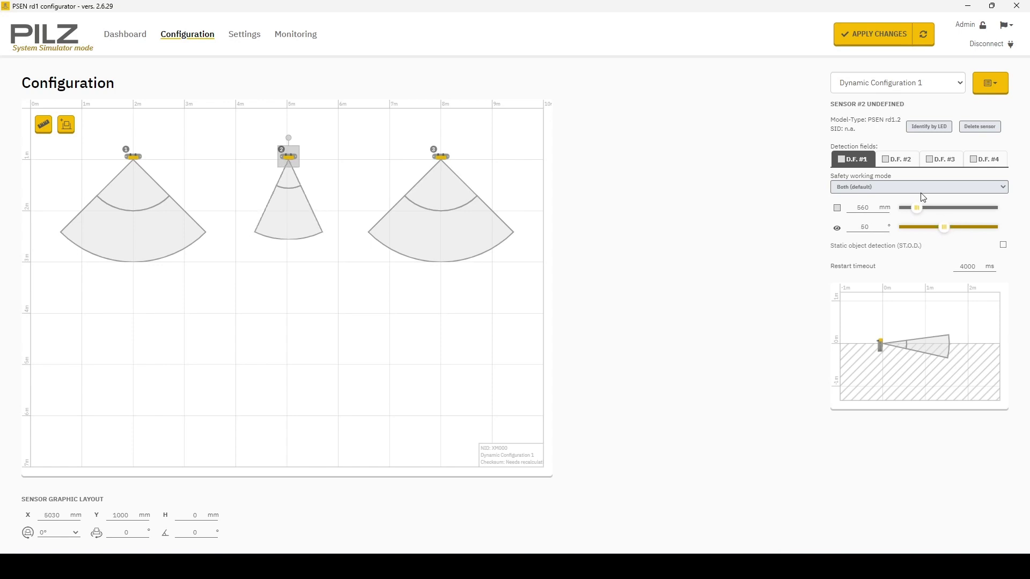
{"action": "left_click", "coordinate": [896, 161]}
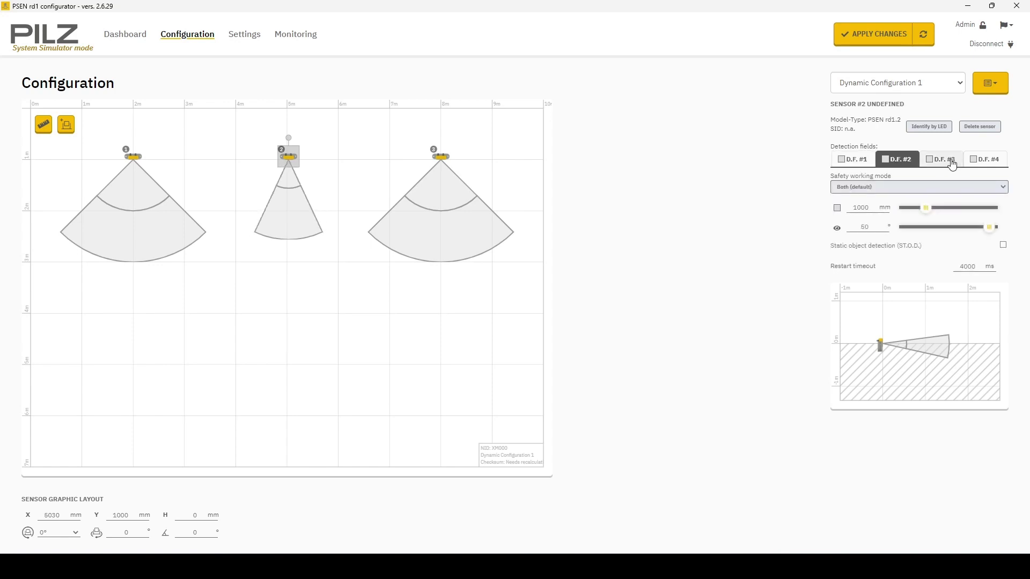
{"action": "left_click", "coordinate": [942, 159]}
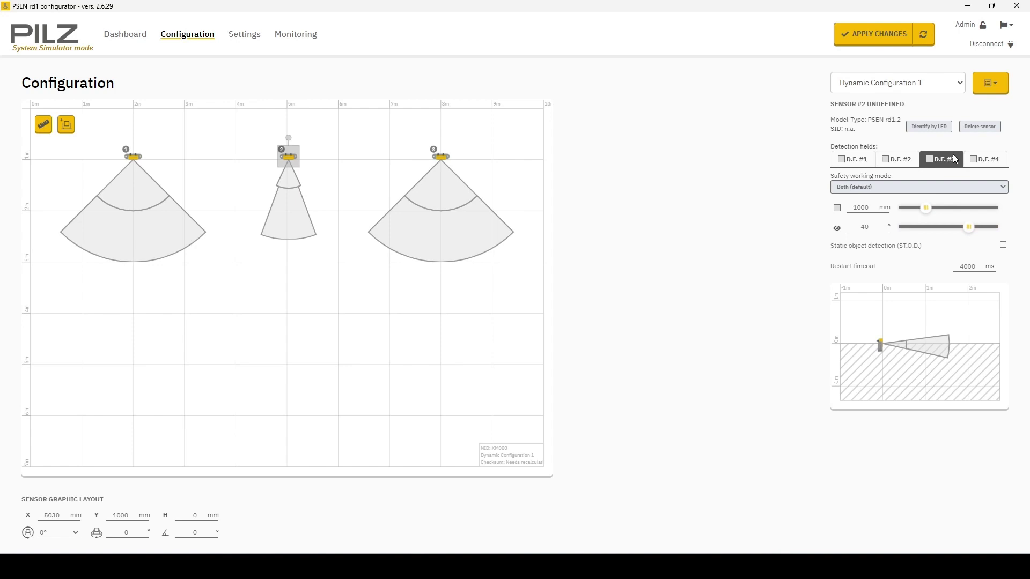
{"action": "left_click_drag", "start_coordinate": [935, 214], "coordinate": [927, 234]}
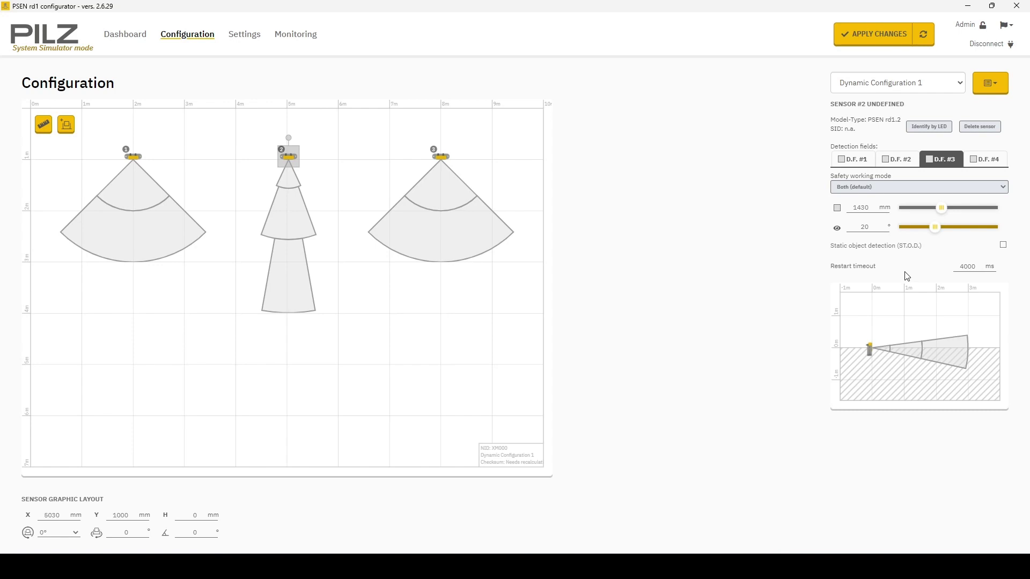
Discard the unapplied sensor changes and go to live Monitoring.
{"action": "left_click", "coordinate": [297, 35]}
{"action": "left_click", "coordinate": [599, 230]}
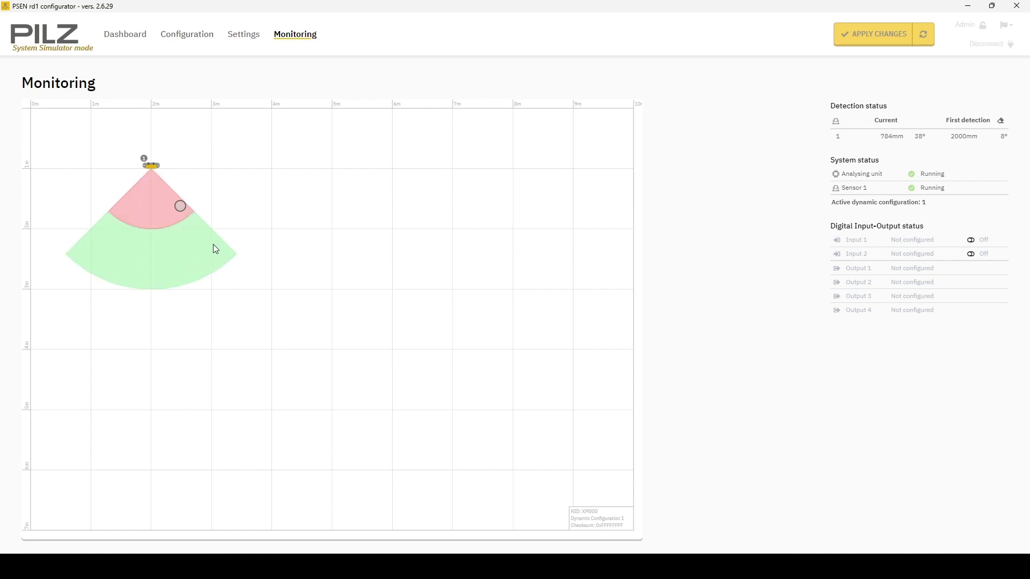
Move sensor 1 and its detection field to X 3390 mm, Y 2450 mm.
{"action": "left_click", "coordinate": [196, 35]}
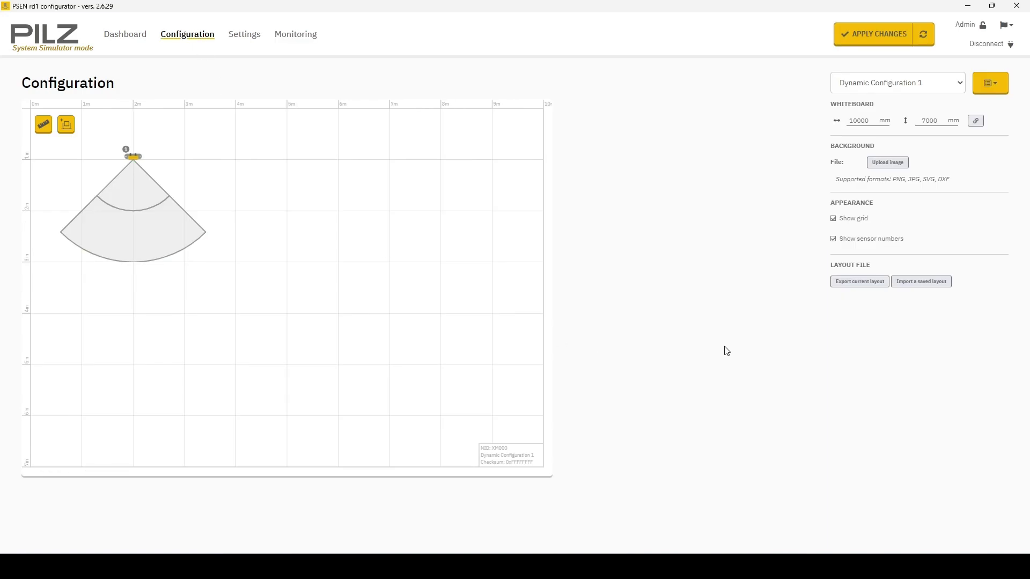
{"action": "left_click", "coordinate": [136, 157]}
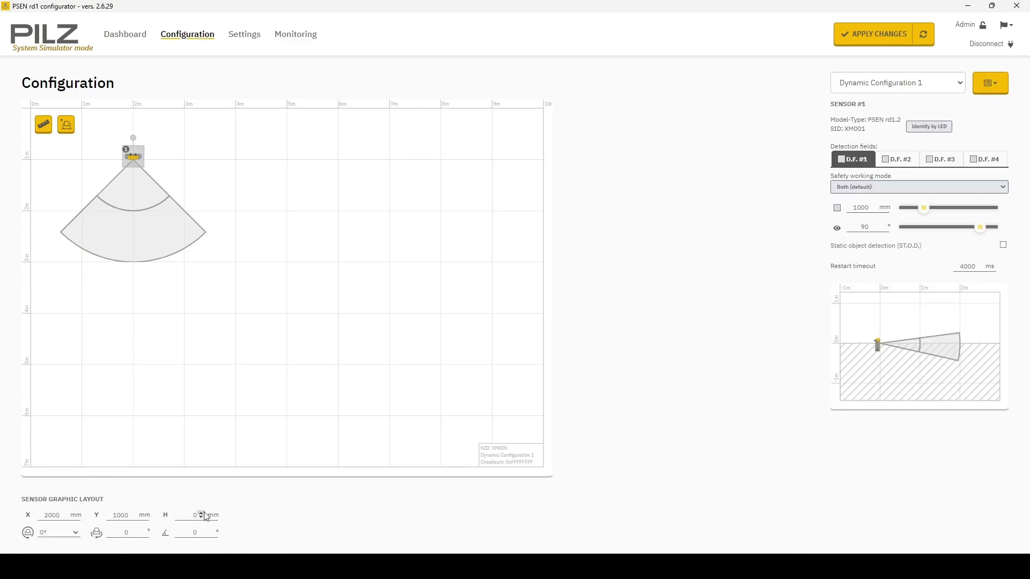
{"action": "left_click", "coordinate": [132, 518]}
{"action": "left_click", "coordinate": [132, 518]}
{"action": "left_click", "coordinate": [132, 518]}
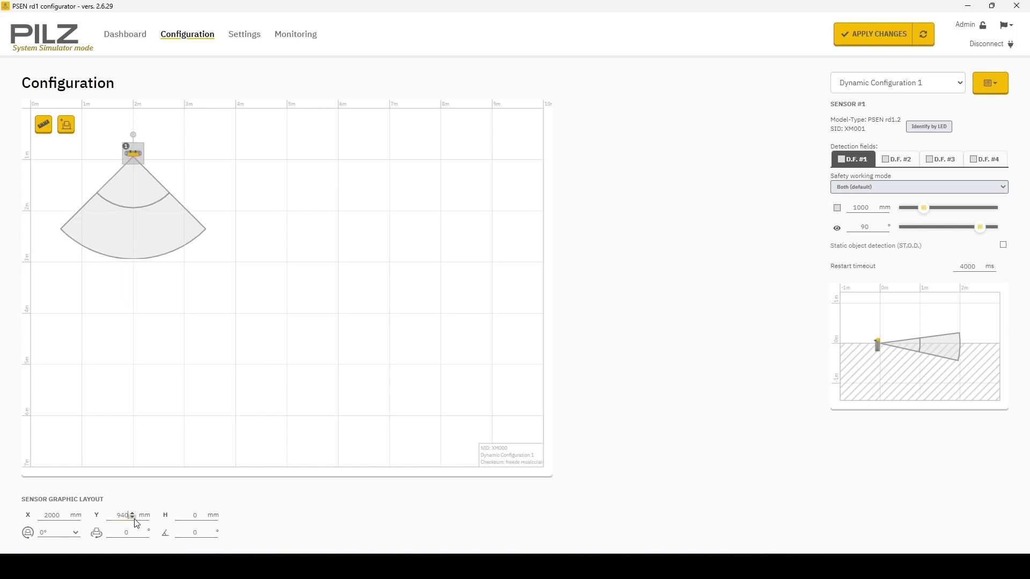
{"action": "left_click", "coordinate": [64, 518]}
{"action": "left_click", "coordinate": [63, 518]}
{"action": "left_click", "coordinate": [63, 518]}
{"action": "left_click", "coordinate": [64, 518]}
{"action": "left_click", "coordinate": [63, 518]}
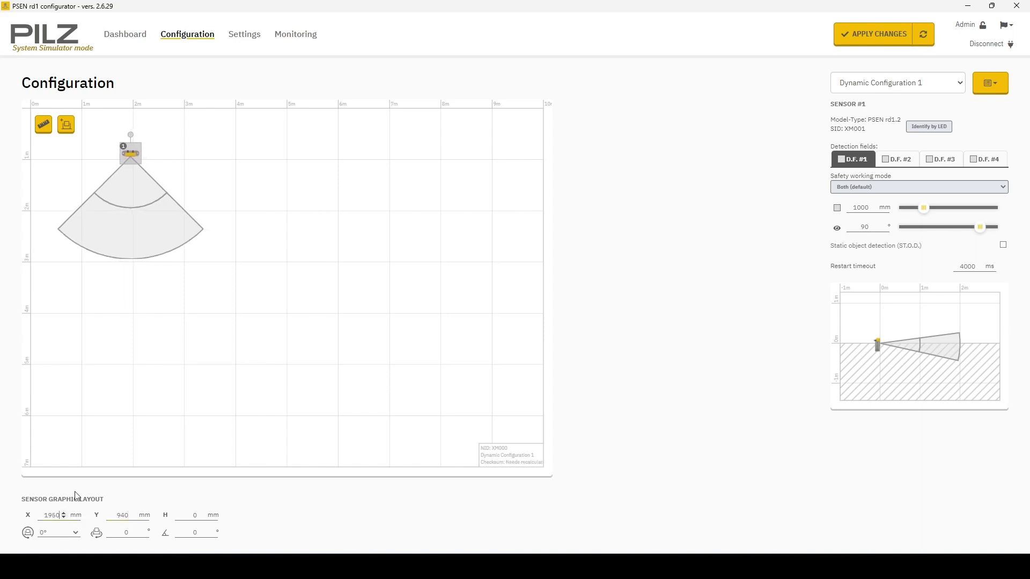
{"action": "left_click_drag", "start_coordinate": [130, 154], "coordinate": [205, 232]}
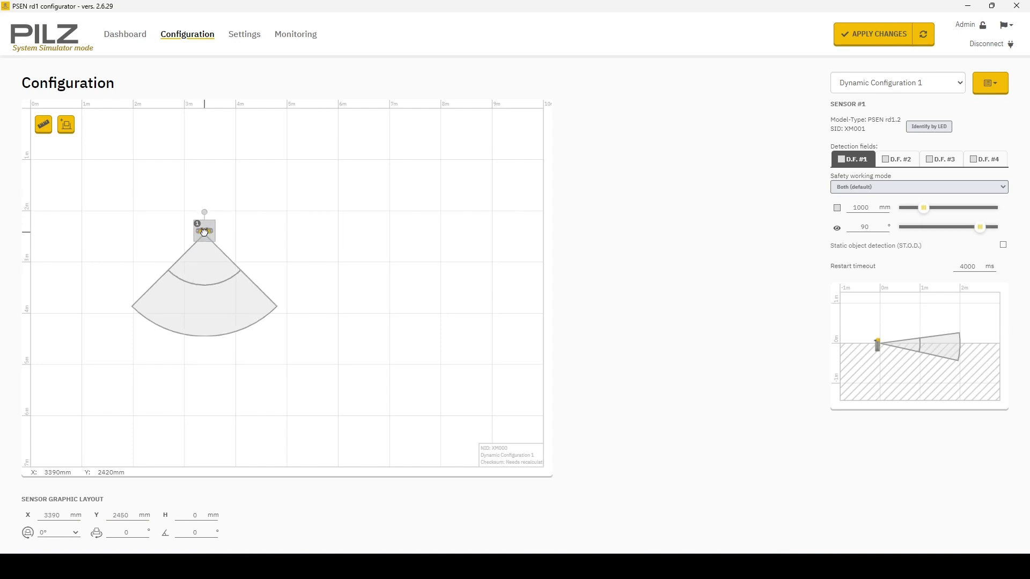
Tilt sensor 1's field down to -10°, then bring the tilt back to 0°.
{"action": "left_click", "coordinate": [201, 535]}
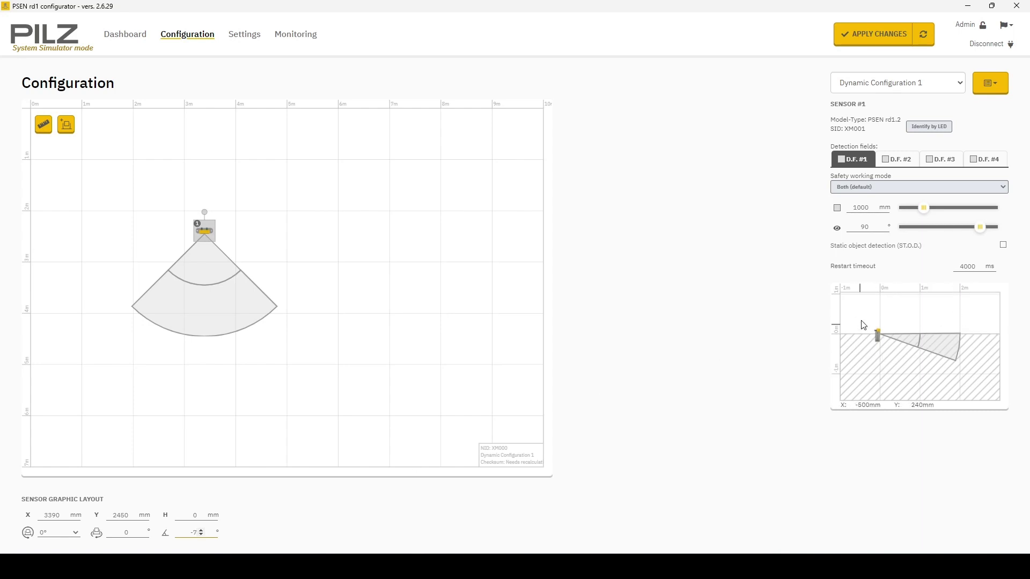
{"action": "left_click", "coordinate": [203, 534]}
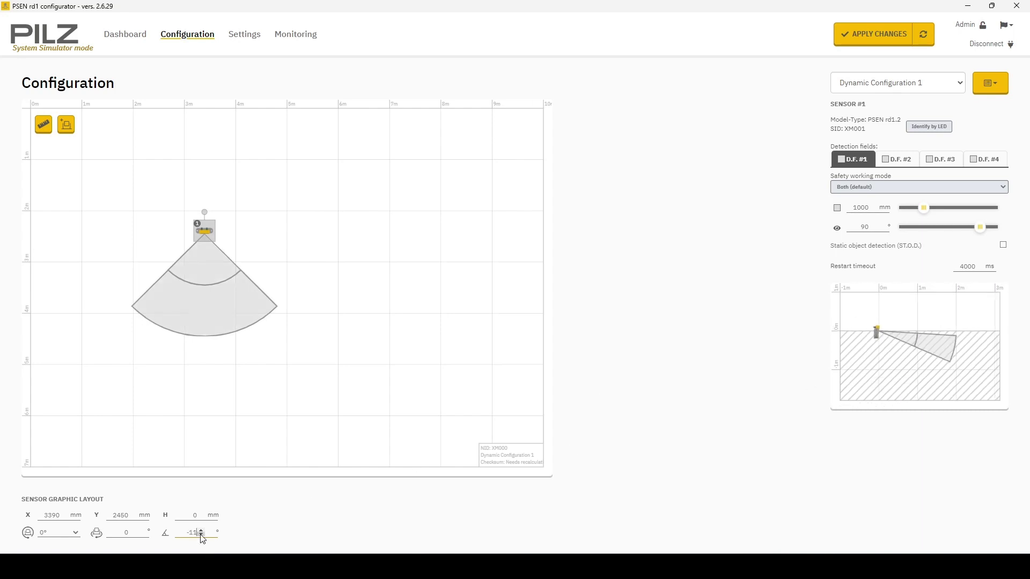
{"action": "left_click", "coordinate": [203, 535]}
{"action": "left_click", "coordinate": [203, 531]}
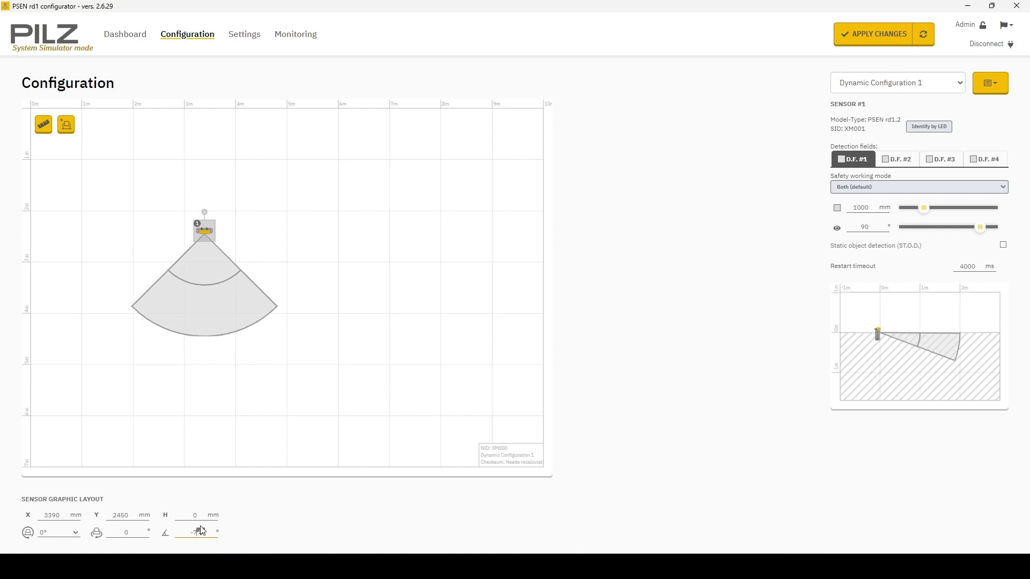
{"action": "left_click", "coordinate": [203, 531]}
{"action": "left_click", "coordinate": [204, 531]}
{"action": "left_click", "coordinate": [204, 531]}
{"action": "left_click", "coordinate": [204, 531]}
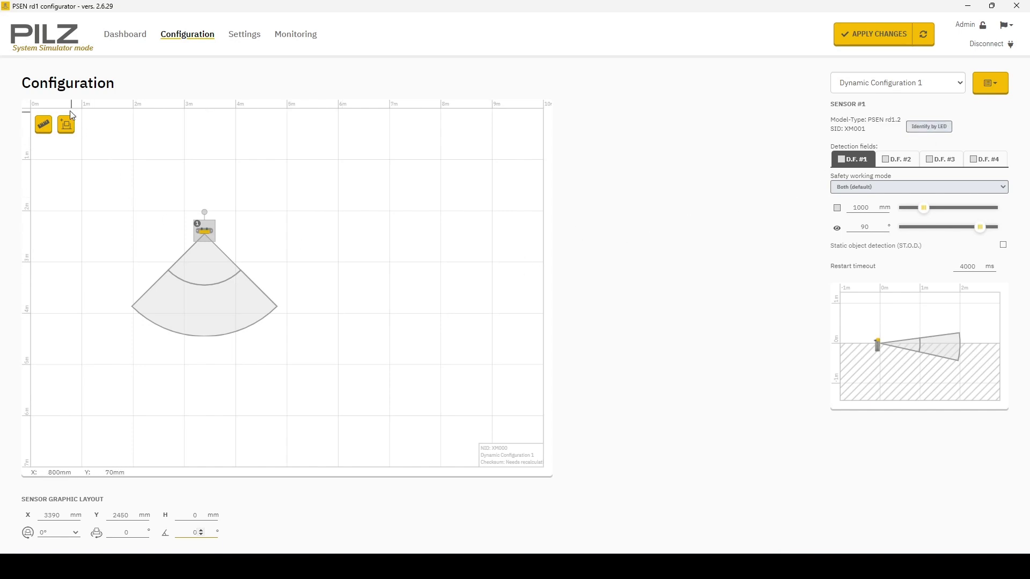
Place Sensor #2 at X 6420 mm, Y 2520 mm and compare its panel with sensor 1's.
{"action": "left_click_drag", "start_coordinate": [66, 125], "coordinate": [366, 237]}
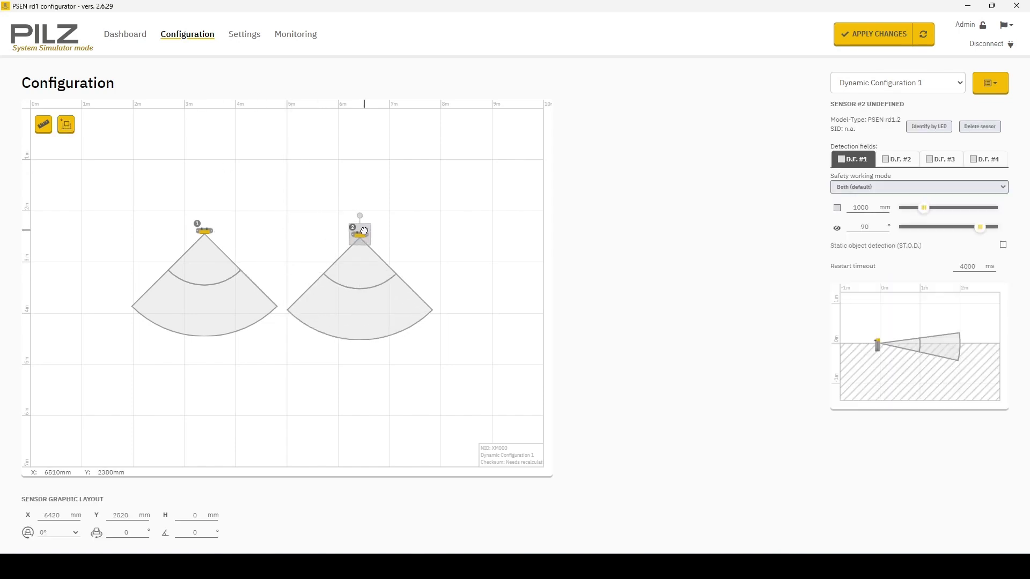
{"action": "left_click", "coordinate": [204, 231]}
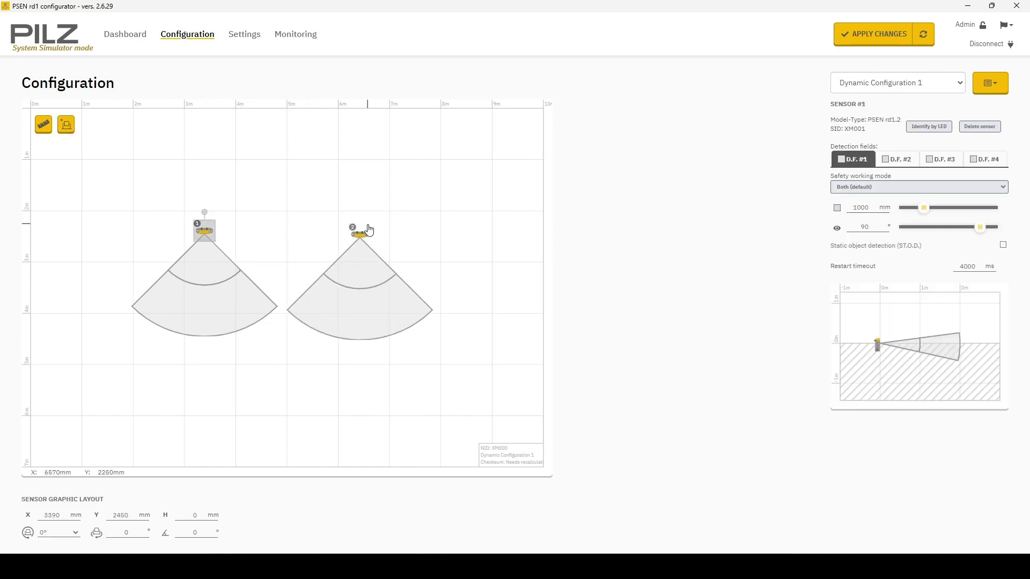
{"action": "left_click", "coordinate": [360, 233]}
{"action": "left_click", "coordinate": [931, 134]}
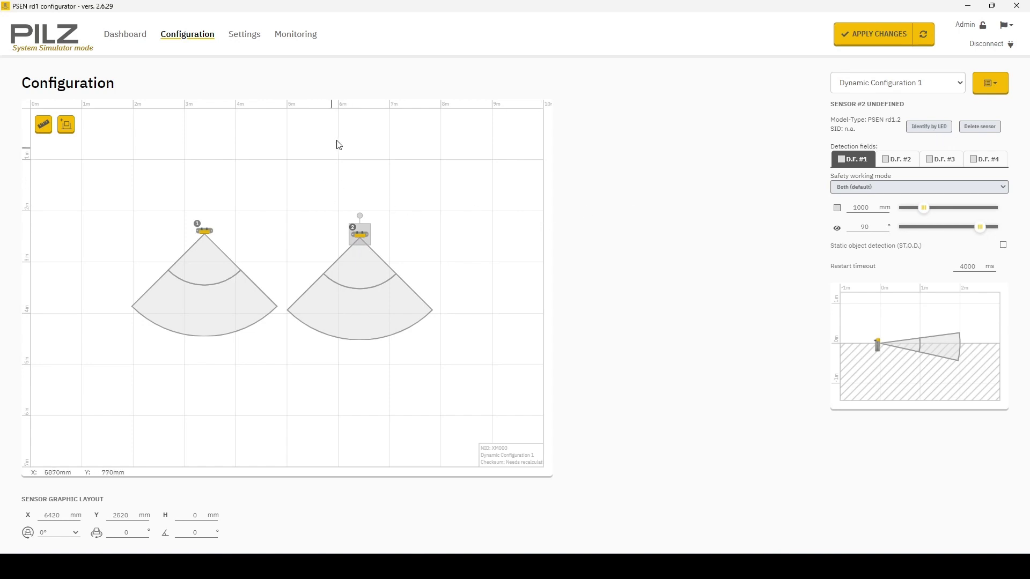
Review the Node ID Assignment settings, then return to the Dashboard to see Sensor 2's error.
{"action": "left_click", "coordinate": [248, 37]}
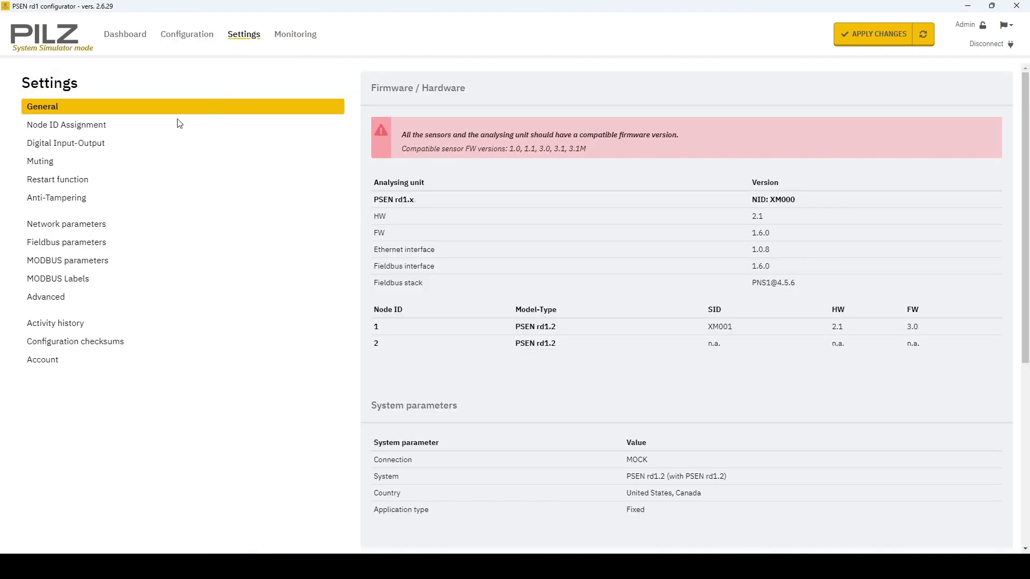
{"action": "scroll", "coordinate": [433, 246], "scroll_direction": "down", "scroll_amount": 5}
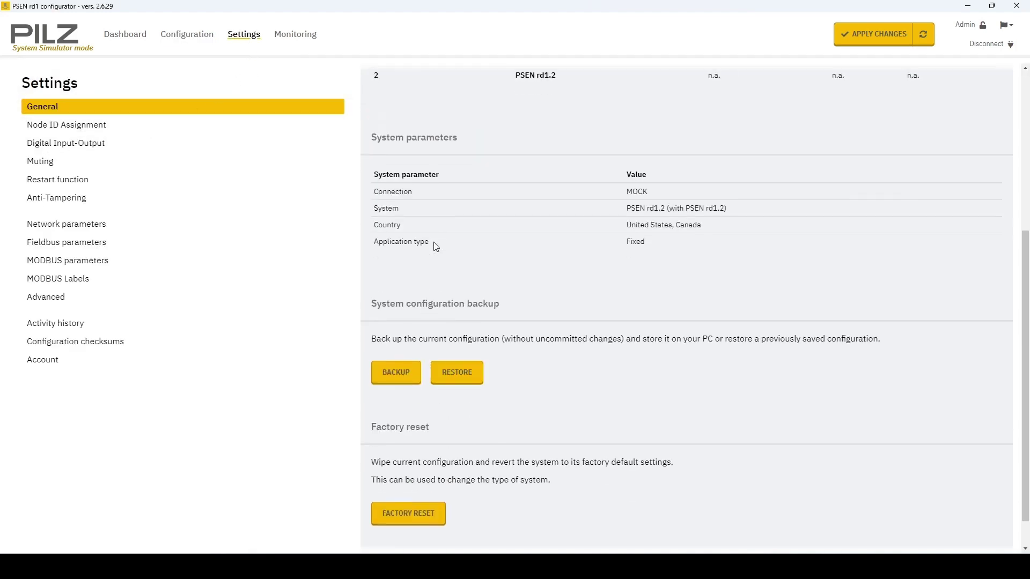
{"action": "scroll", "coordinate": [432, 239], "scroll_direction": "up", "scroll_amount": 5}
{"action": "left_click", "coordinate": [141, 128]}
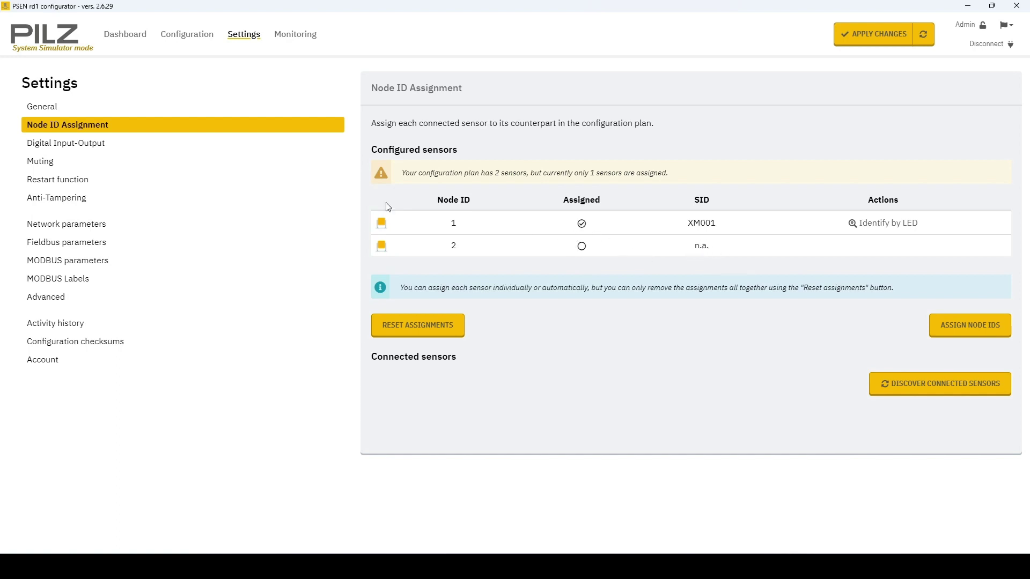
{"action": "left_click", "coordinate": [128, 38]}
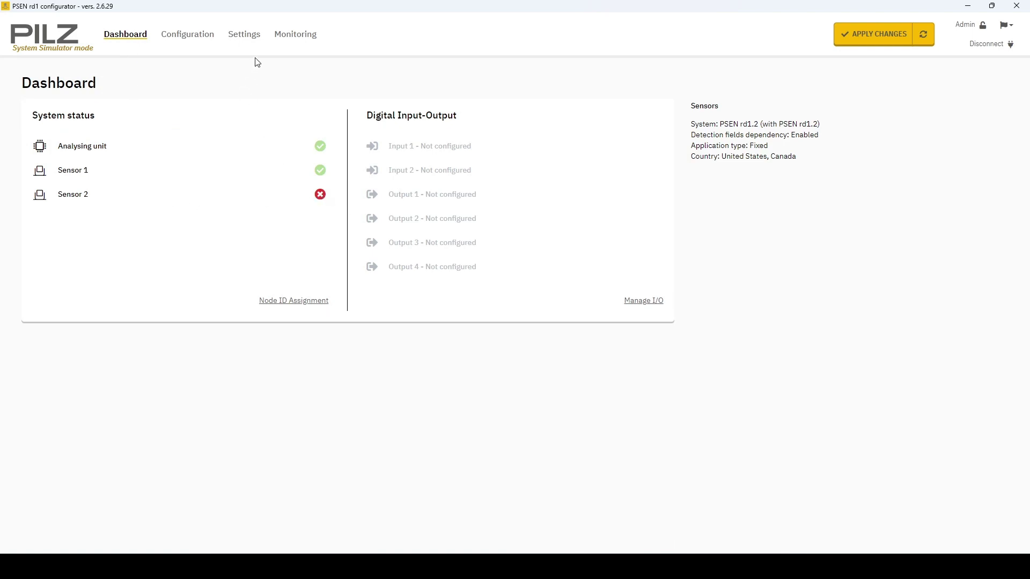
Review the Digital Input-Output settings, dismissing the discard-changes prompt when leaving.
{"action": "left_click", "coordinate": [244, 34]}
{"action": "left_click", "coordinate": [126, 145]}
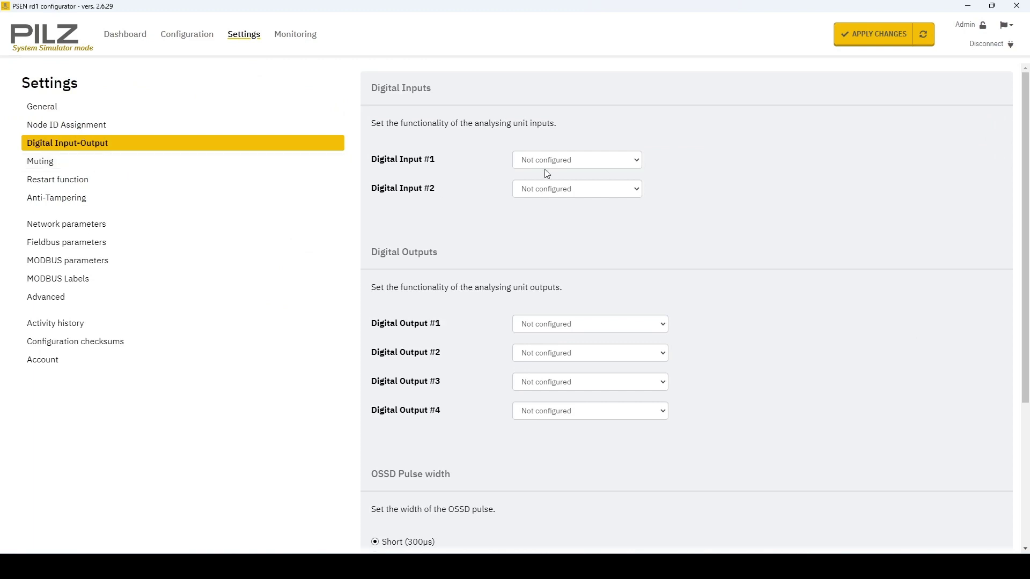
{"action": "scroll", "coordinate": [453, 249], "scroll_direction": "down", "scroll_amount": 4}
{"action": "scroll", "coordinate": [464, 276], "scroll_direction": "up", "scroll_amount": 4}
{"action": "left_click", "coordinate": [245, 34]}
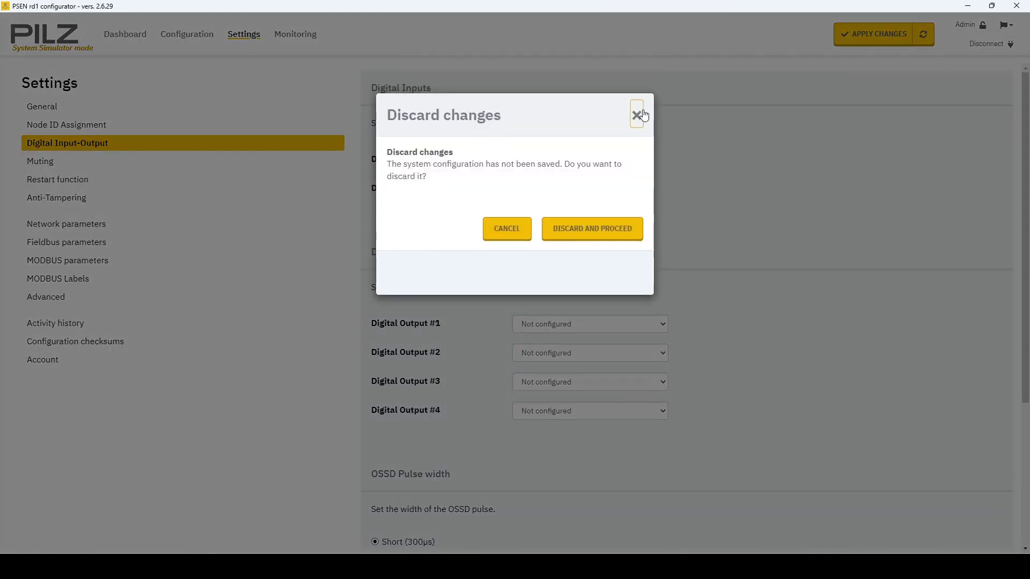
{"action": "left_click", "coordinate": [637, 114]}
Review Muting, Restart function, Anti-Tampering and Fieldbus parameters, then switch to Monitoring.
{"action": "left_click", "coordinate": [147, 165]}
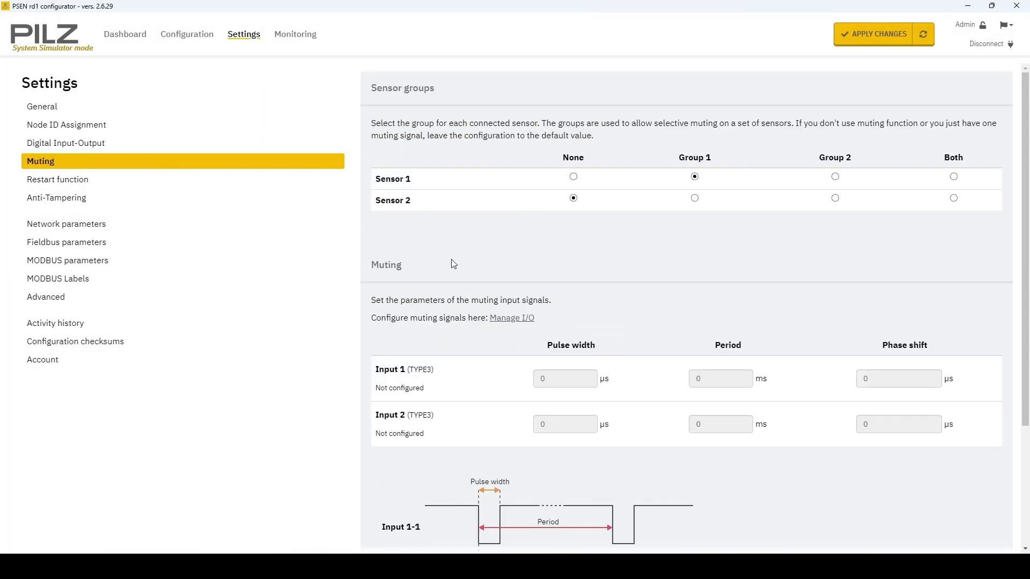
{"action": "scroll", "coordinate": [453, 264], "scroll_direction": "down", "scroll_amount": 5}
{"action": "left_click", "coordinate": [185, 181]}
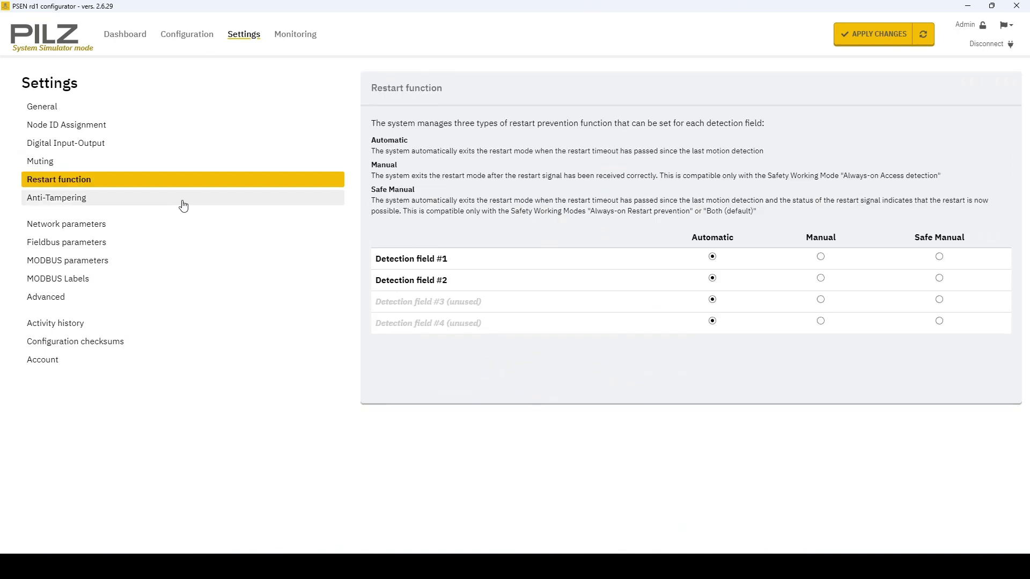
{"action": "left_click", "coordinate": [182, 202]}
{"action": "left_click", "coordinate": [178, 241]}
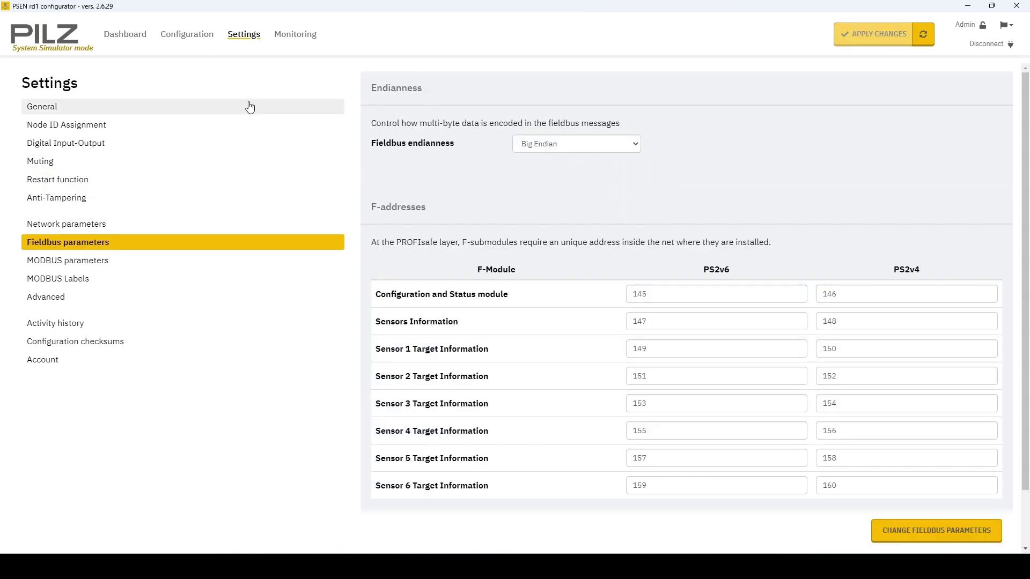
{"action": "left_click", "coordinate": [289, 35]}
Discard the unsaved changes and start live monitoring, showing Sensor 1's detection field on the grid.
{"action": "left_click", "coordinate": [573, 242]}
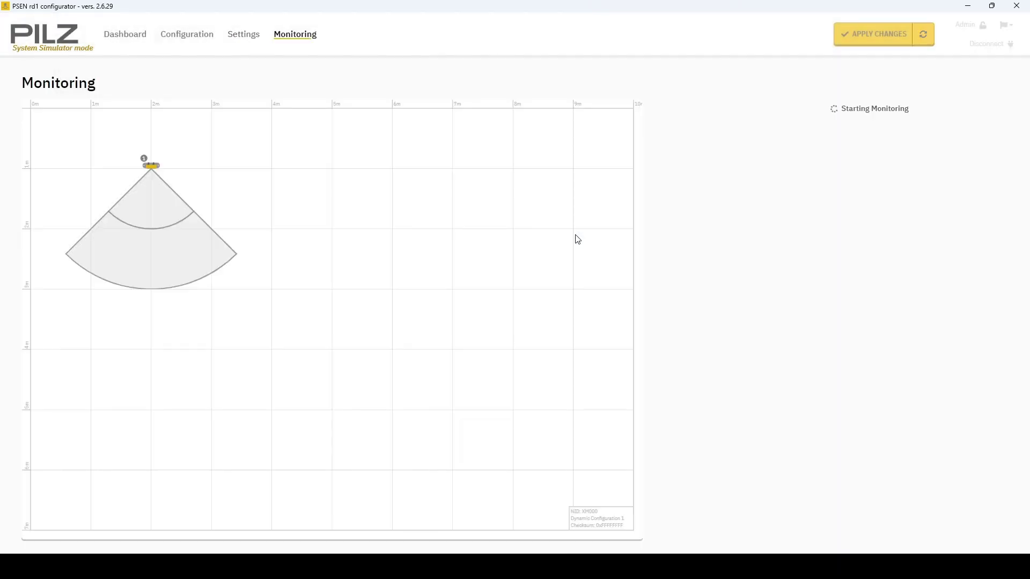